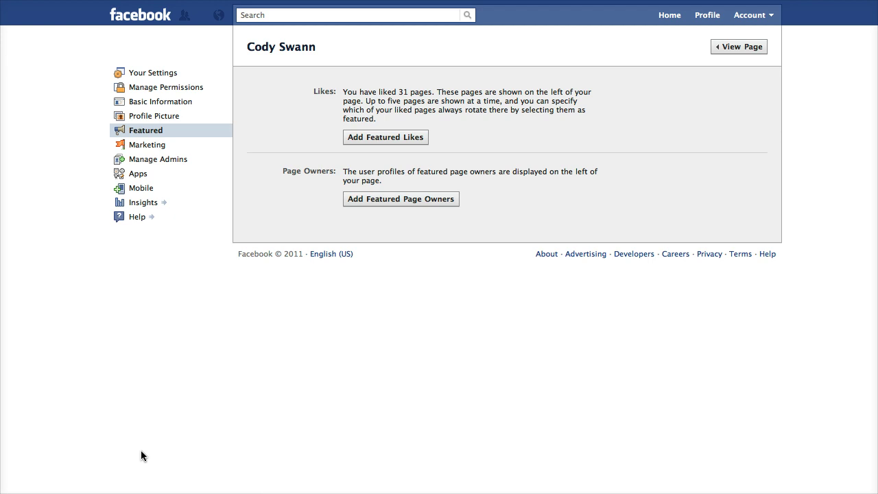
# Start adding featured likes by ticking The Usual Suspects, ESPN and Dexter.
pyautogui.click(376, 138)
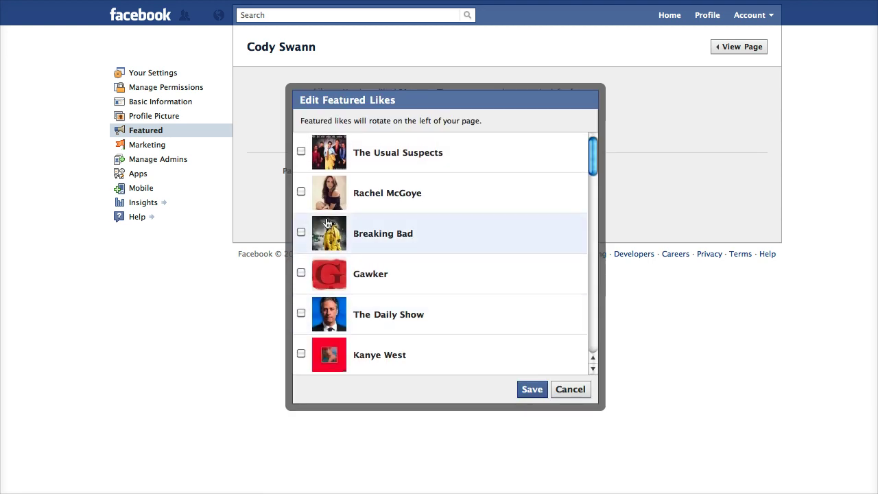
pyautogui.click(300, 151)
pyautogui.scroll(-3, 302, 174)
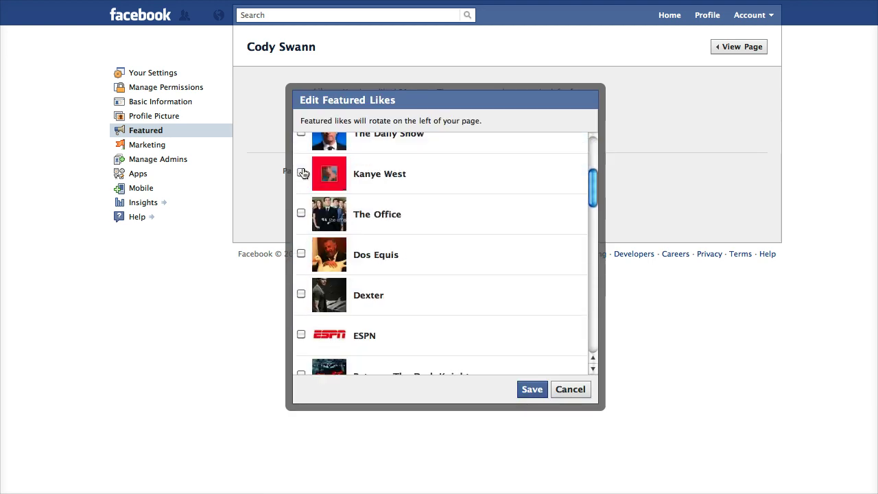
pyautogui.scroll(-2, 303, 173)
pyautogui.click(301, 269)
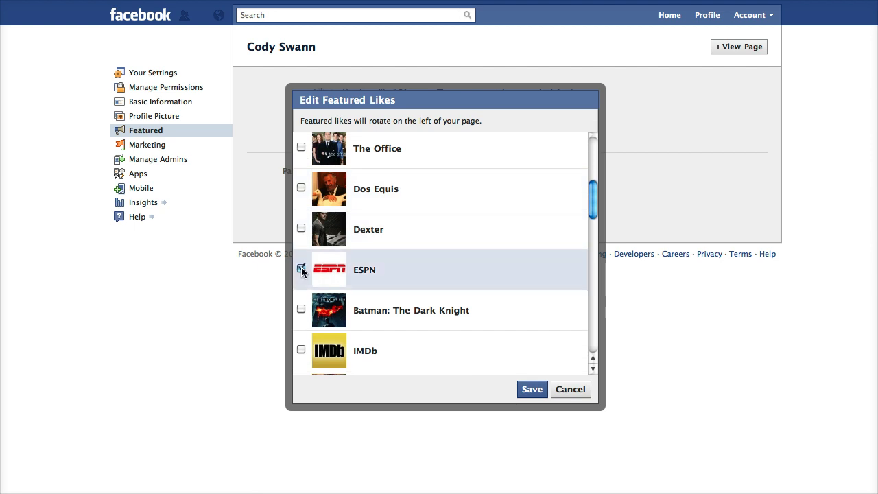
pyautogui.click(302, 228)
# Also tick Walk Design and M.E.'s Team, then save the five featured likes.
pyautogui.scroll(-3, 301, 226)
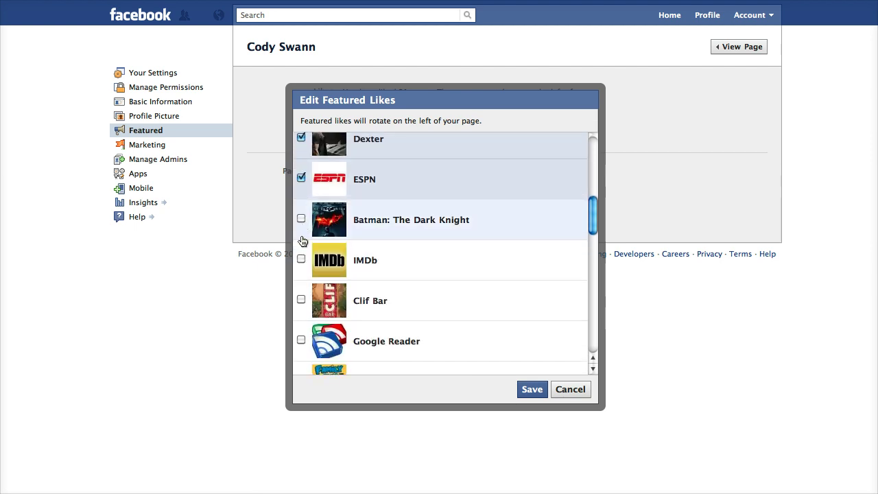
pyautogui.scroll(-1, 299, 340)
pyautogui.scroll(-4, 298, 340)
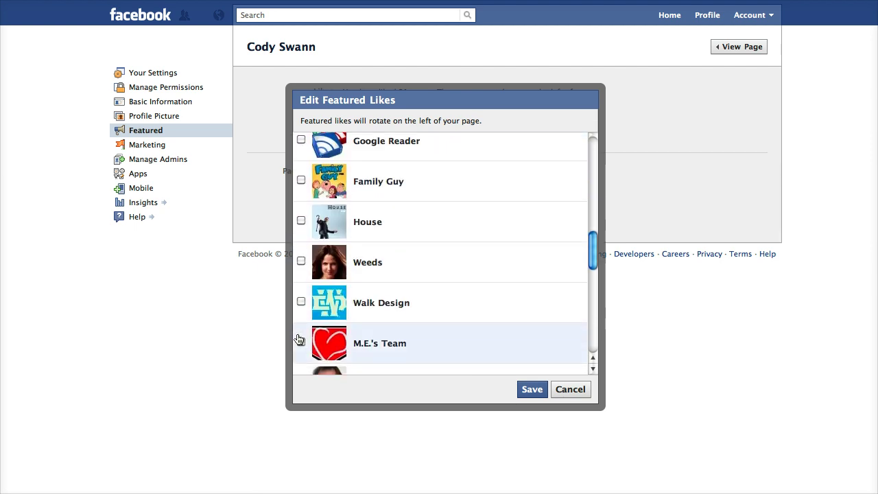
pyautogui.click(301, 302)
pyautogui.scroll(-1, 302, 302)
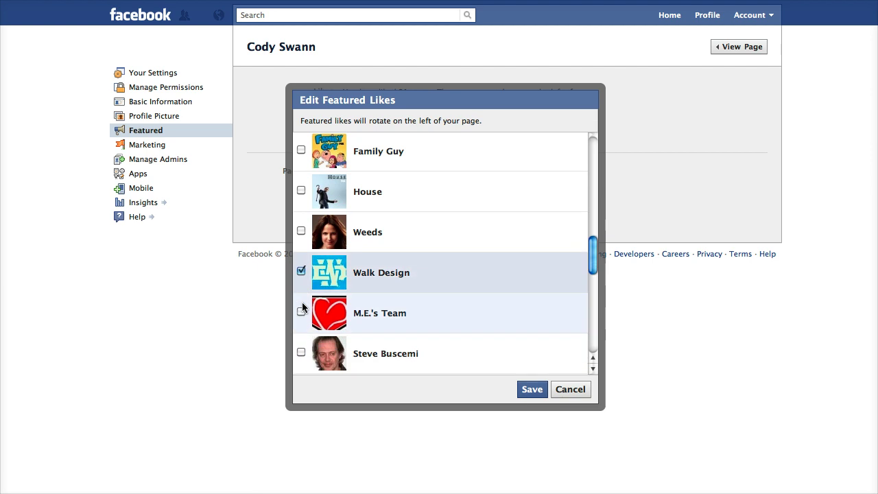
pyautogui.click(302, 308)
pyautogui.scroll(-2, 302, 308)
pyautogui.scroll(-1, 303, 308)
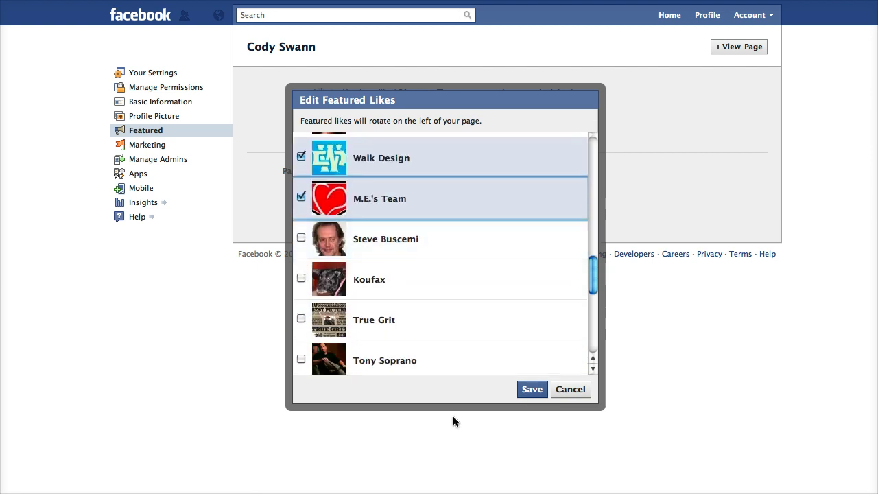
pyautogui.click(526, 389)
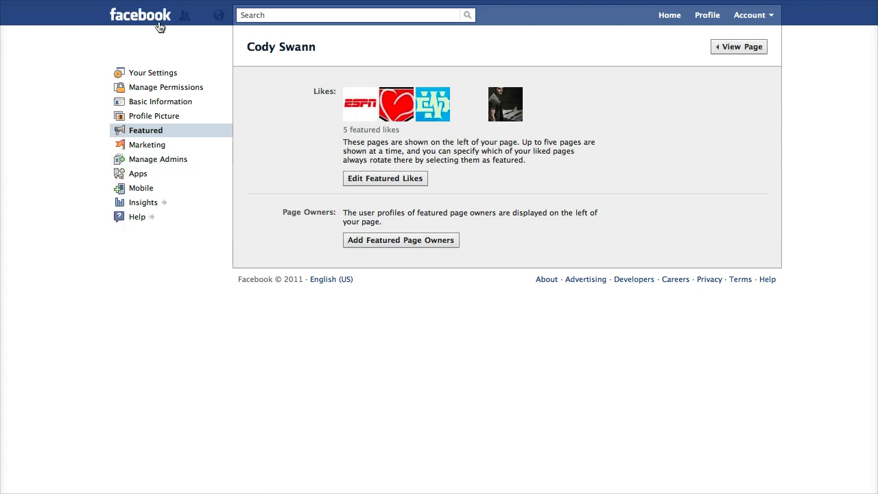
# Go via the News Feed to the Page's wall and check its Likes box shows all five featured Pages.
pyautogui.click(159, 26)
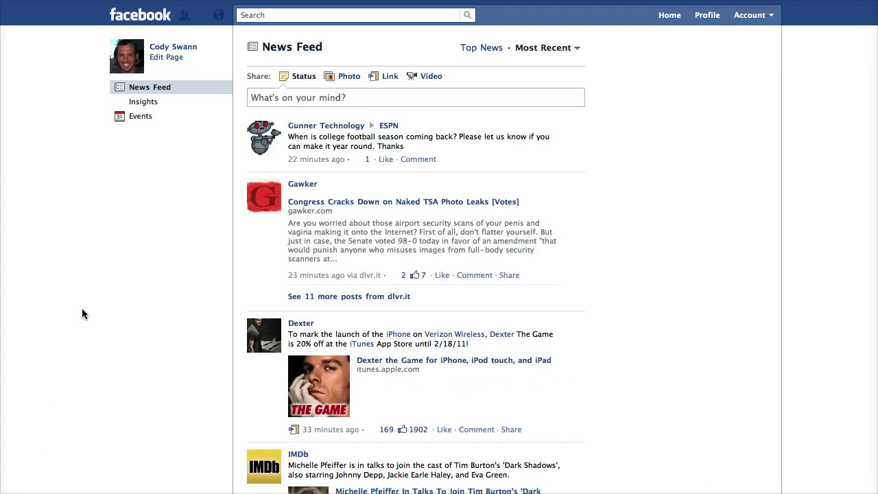
pyautogui.click(172, 47)
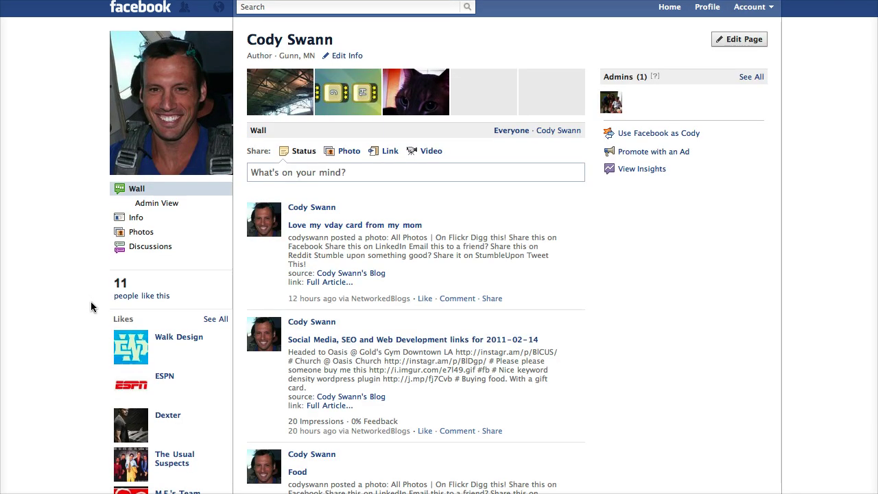
pyautogui.scroll(-5, 103, 315)
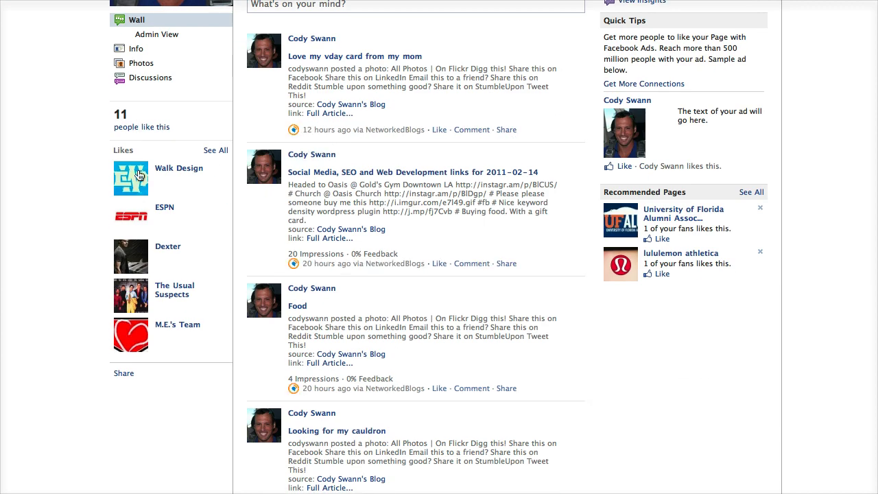
pyautogui.scroll(-1, 153, 216)
pyautogui.scroll(2, 153, 216)
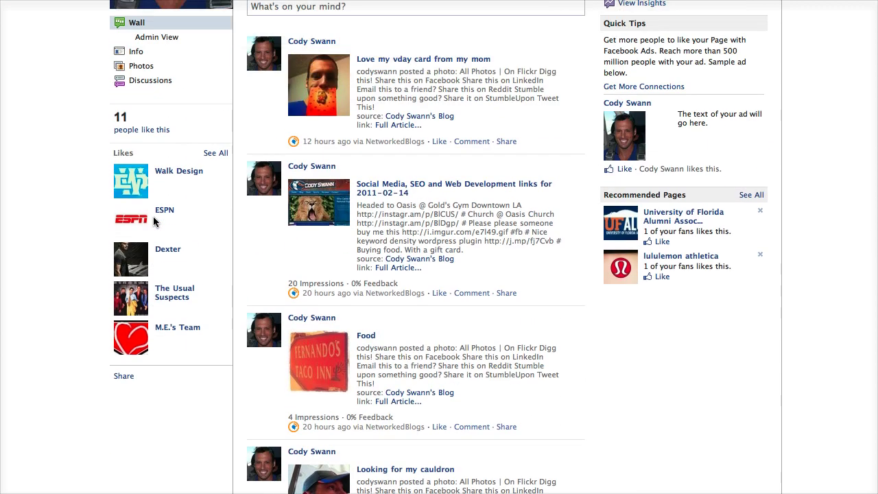
pyautogui.scroll(1, 153, 216)
pyautogui.scroll(4, 153, 216)
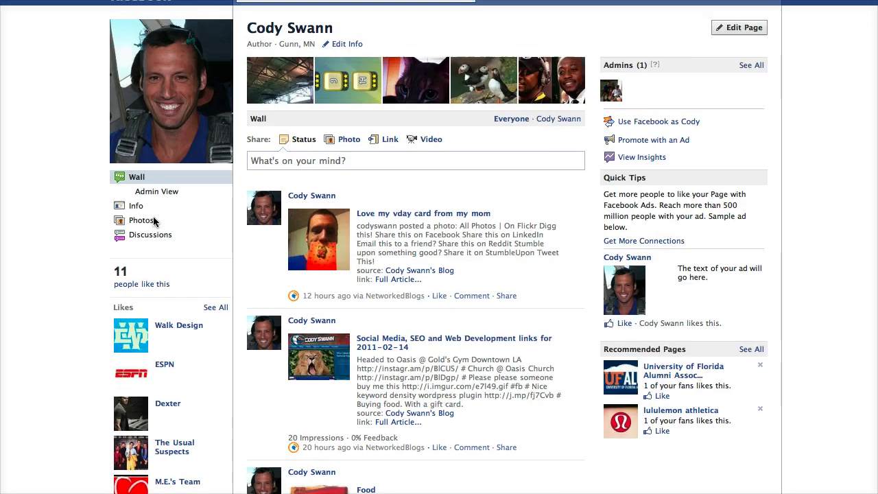
pyautogui.scroll(-2, 153, 216)
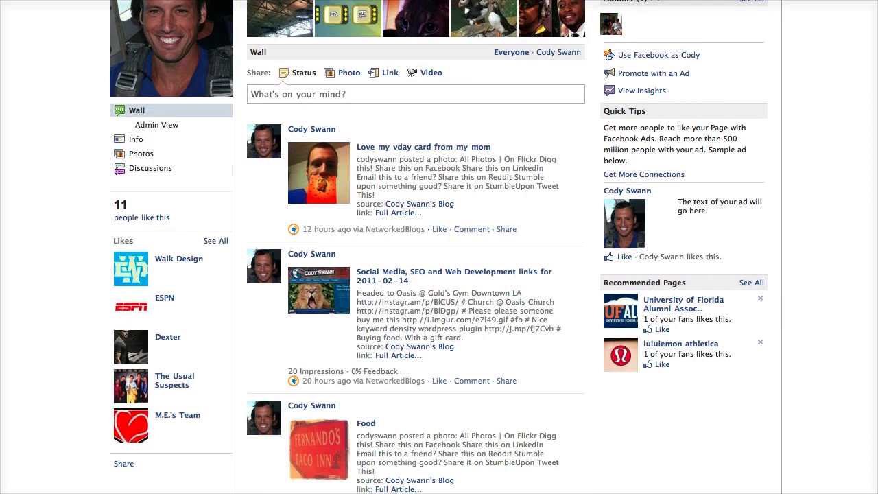
pyautogui.scroll(3, 439, 247)
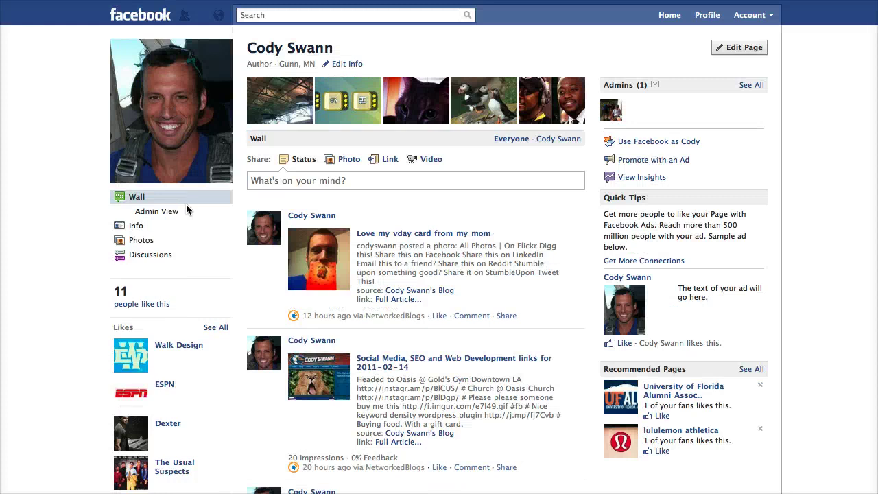
# Review the people who recently liked the Page and its recent notifications.
pyautogui.click(184, 17)
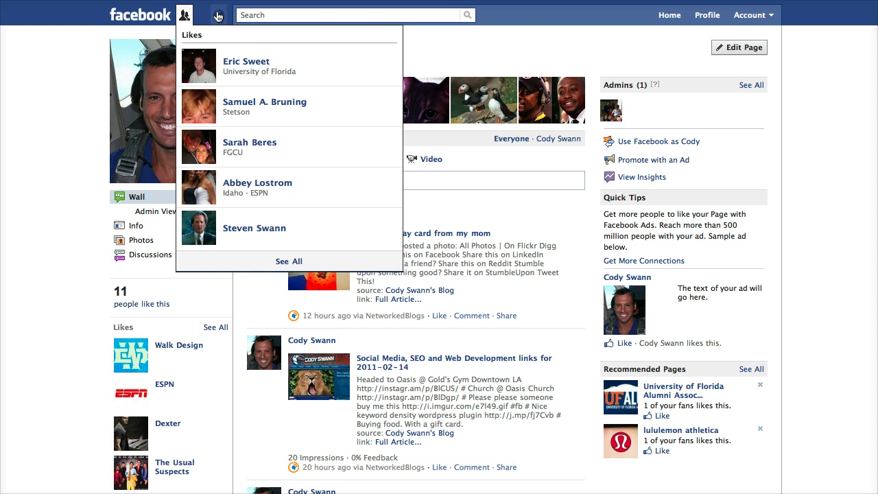
pyautogui.click(218, 15)
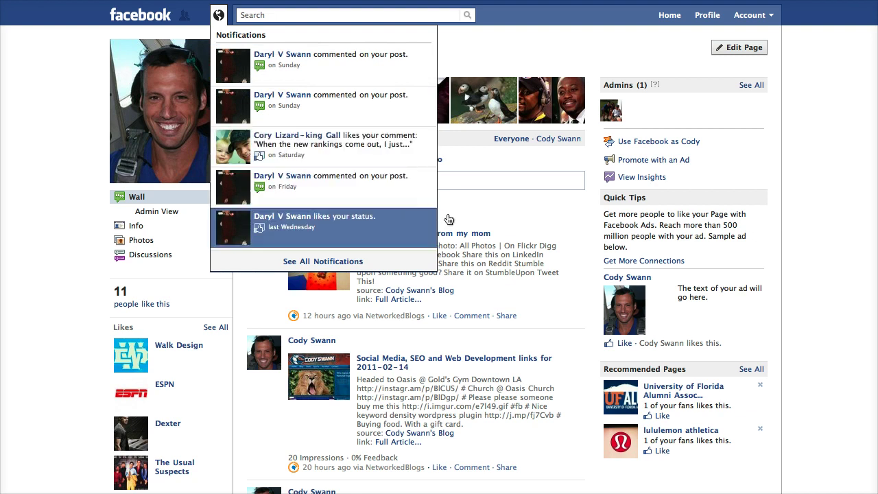
pyautogui.click(708, 121)
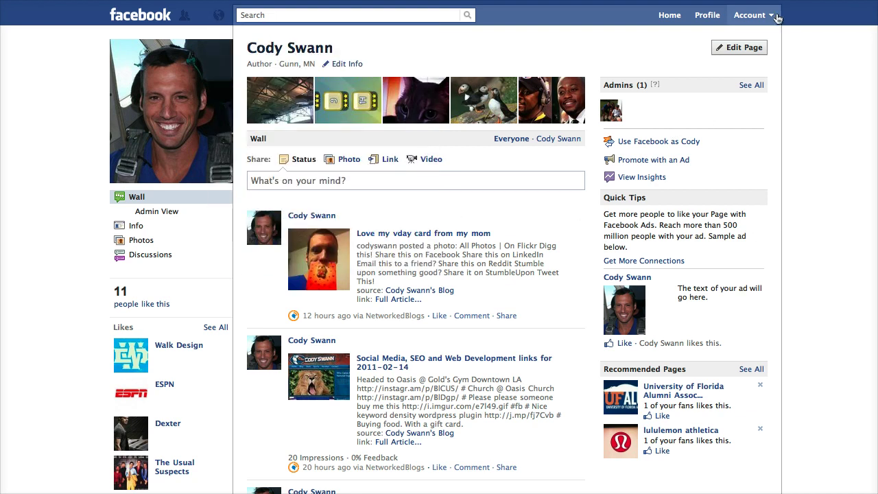
# Use the Account menu to switch back to the personal profile.
pyautogui.click(771, 16)
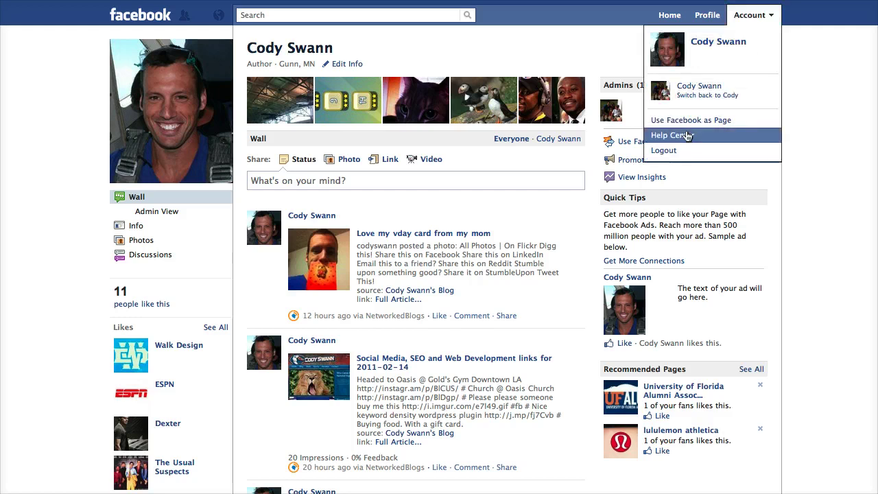
pyautogui.click(707, 15)
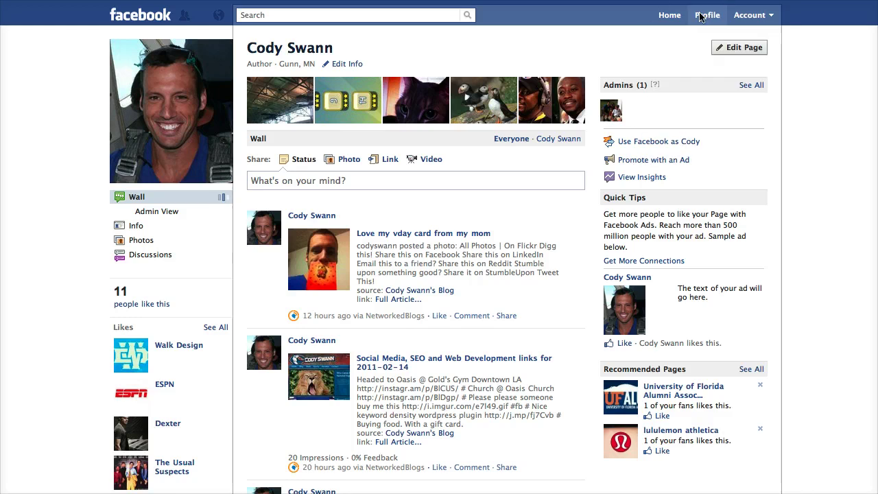
pyautogui.click(766, 17)
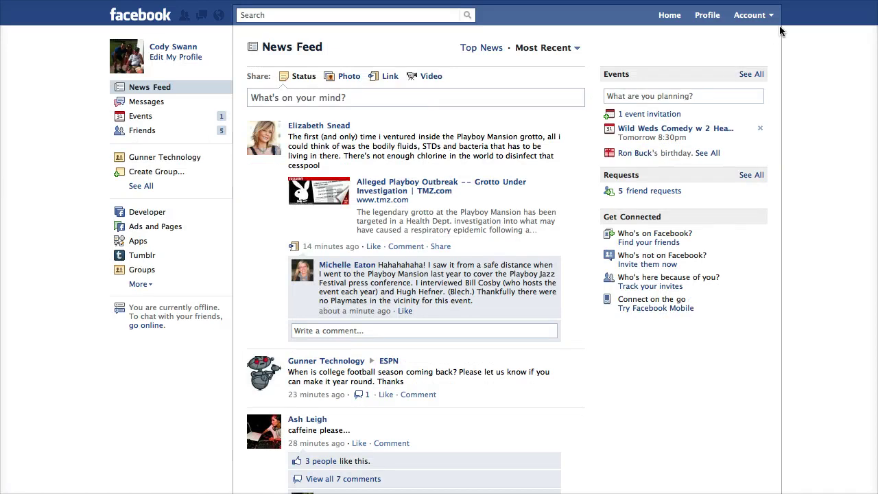
# Open Account Settings' Notifications section and scroll down to the email options for Pages.
pyautogui.click(762, 15)
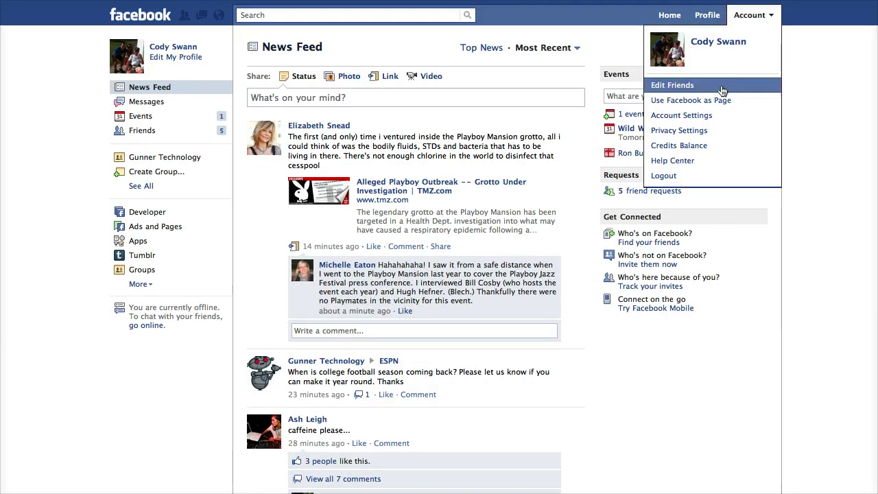
pyautogui.click(705, 124)
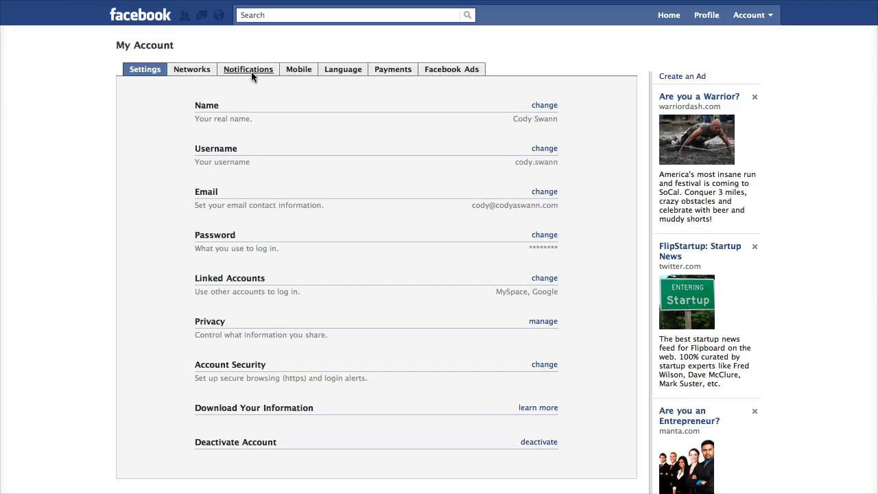
pyautogui.click(251, 72)
pyautogui.scroll(-10, 168, 278)
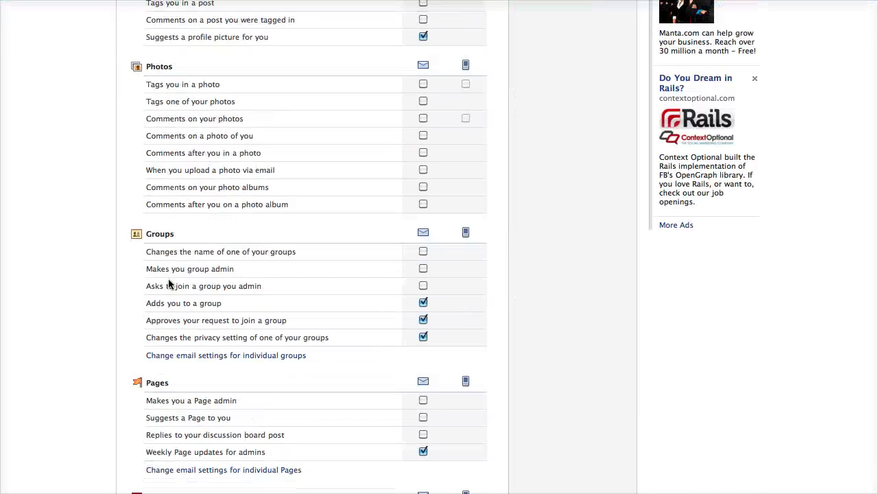
pyautogui.scroll(-5, 168, 279)
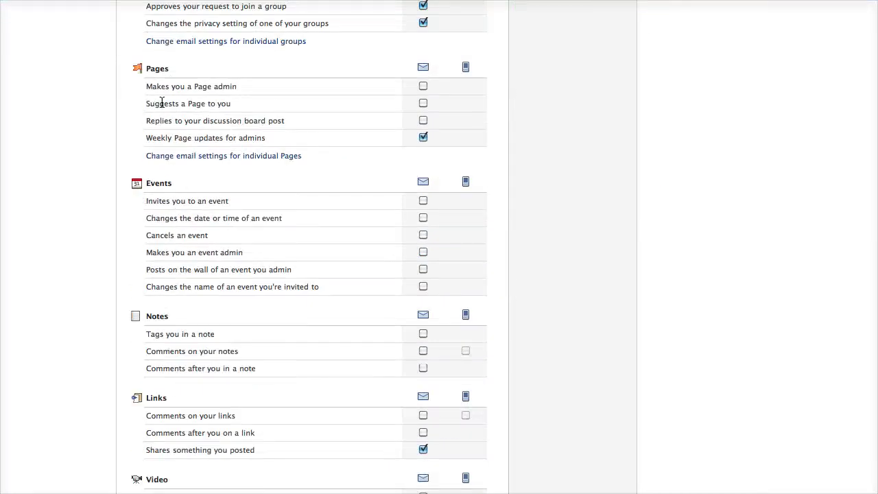
pyautogui.click(194, 158)
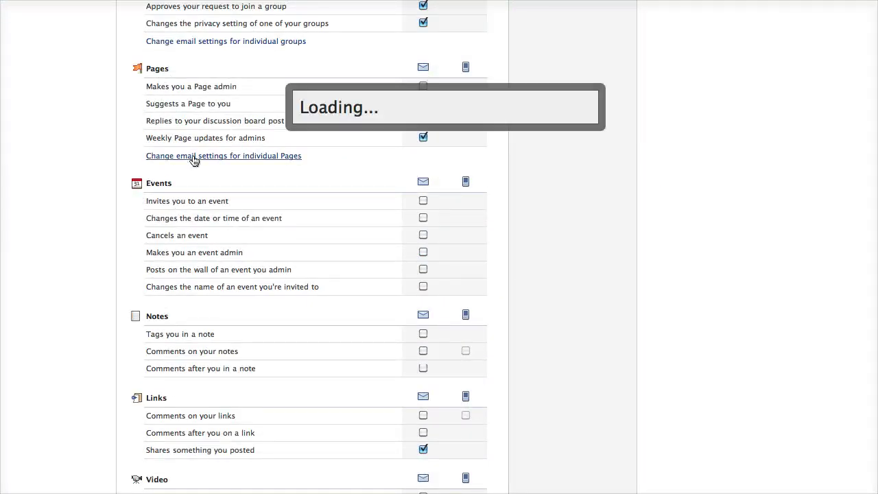
pyautogui.scroll(-6, 426, 290)
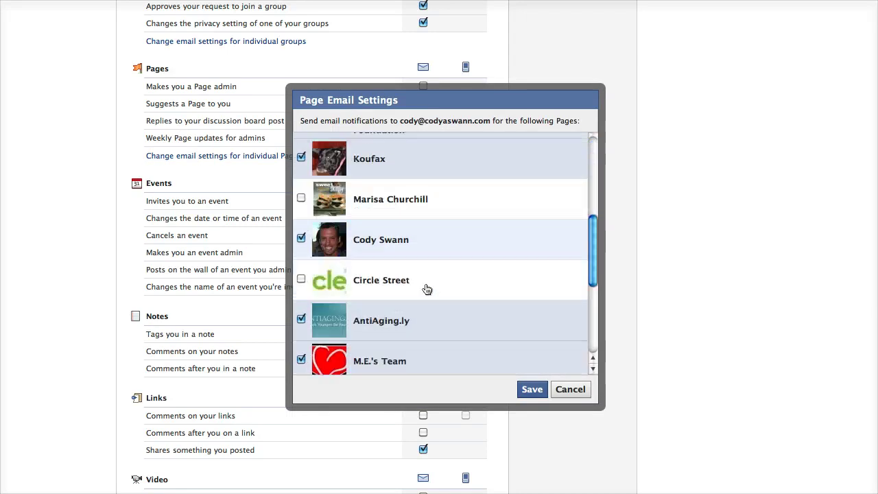
pyautogui.scroll(-3, 425, 289)
pyautogui.scroll(-1, 426, 281)
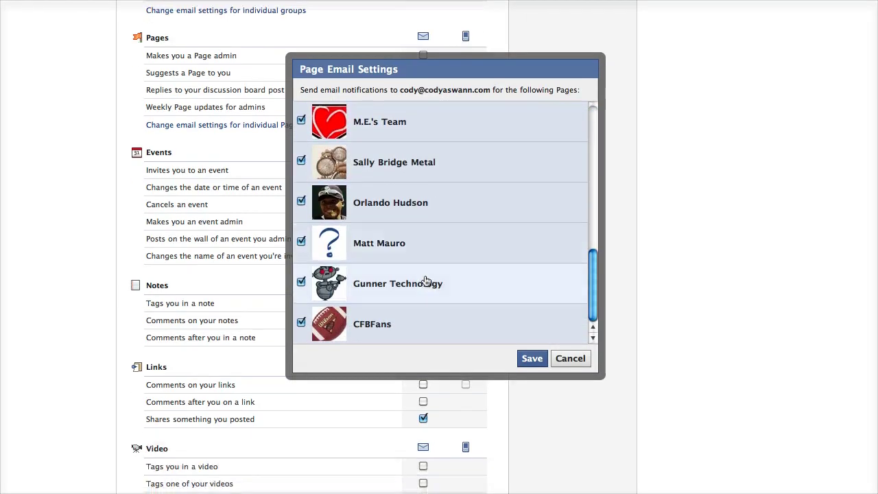
pyautogui.scroll(1, 425, 281)
pyautogui.scroll(3, 418, 271)
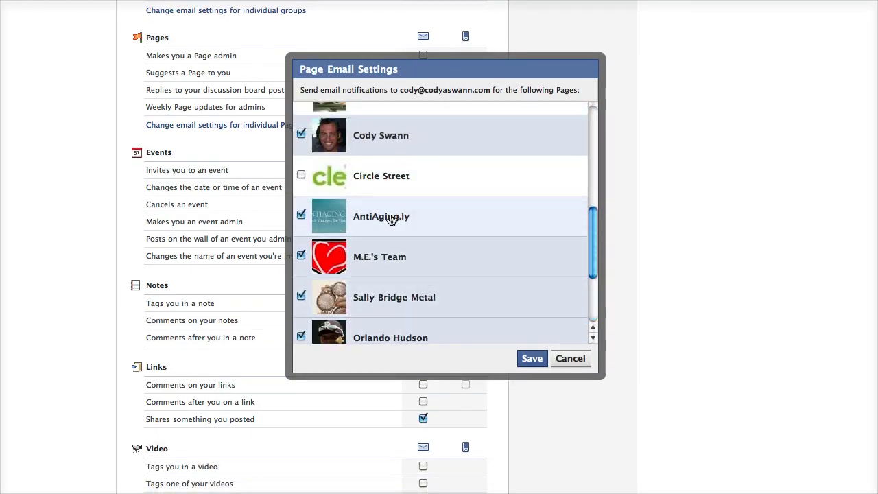
pyautogui.scroll(10, 392, 220)
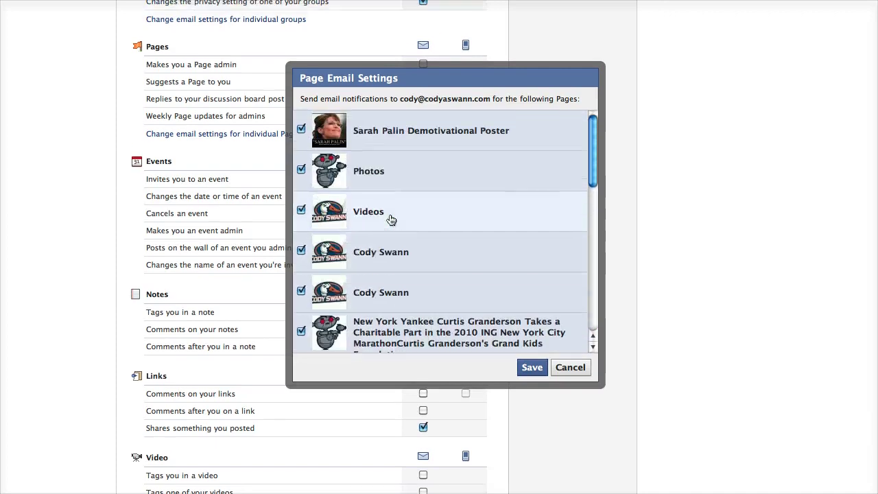
pyautogui.scroll(2, 392, 220)
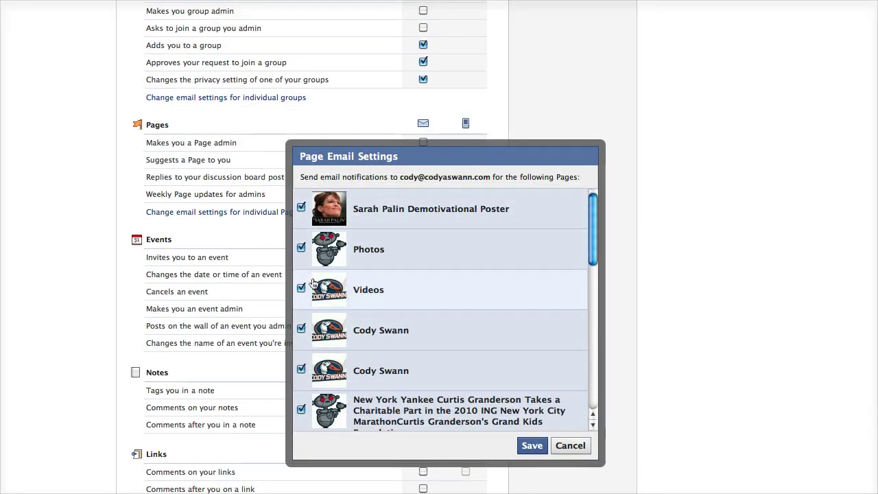
pyautogui.click(579, 447)
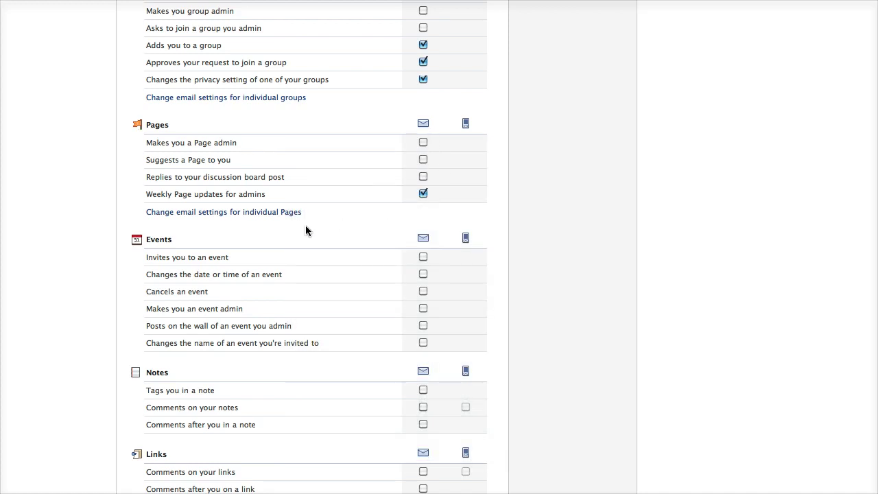
pyautogui.scroll(10, 271, 333)
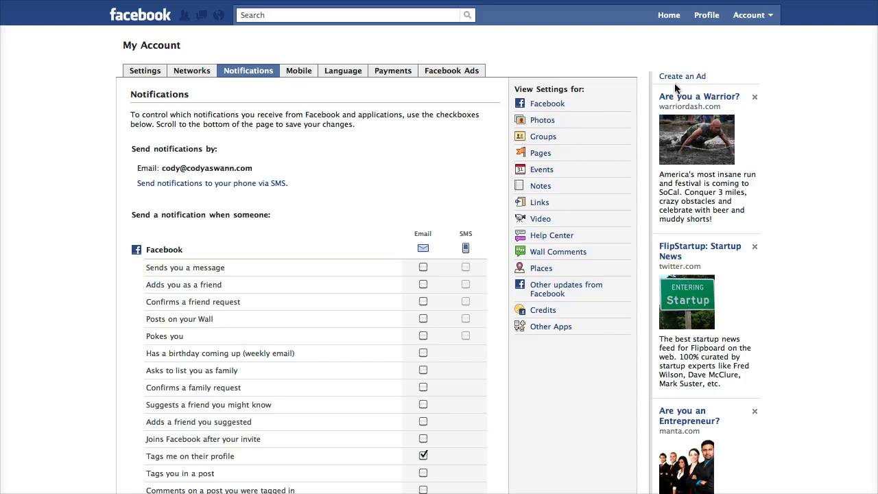
# Switch to using Facebook as the author Page through Use Facebook as Page.
pyautogui.click(770, 17)
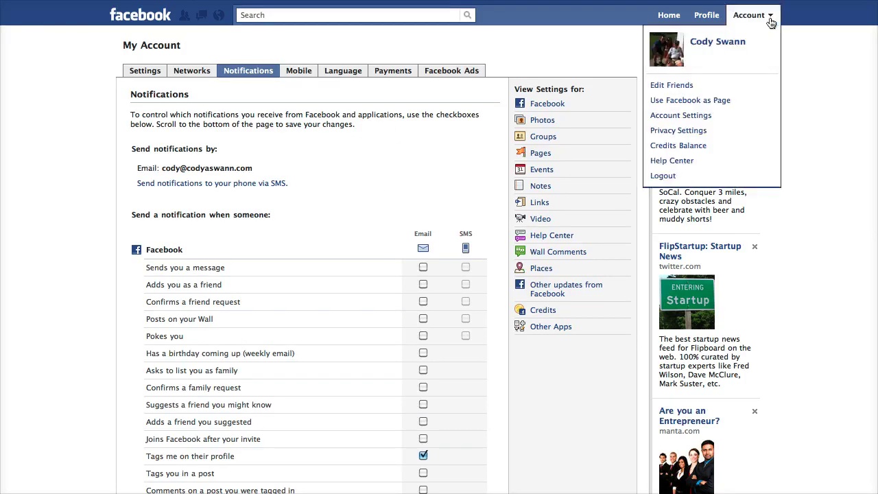
pyautogui.click(720, 100)
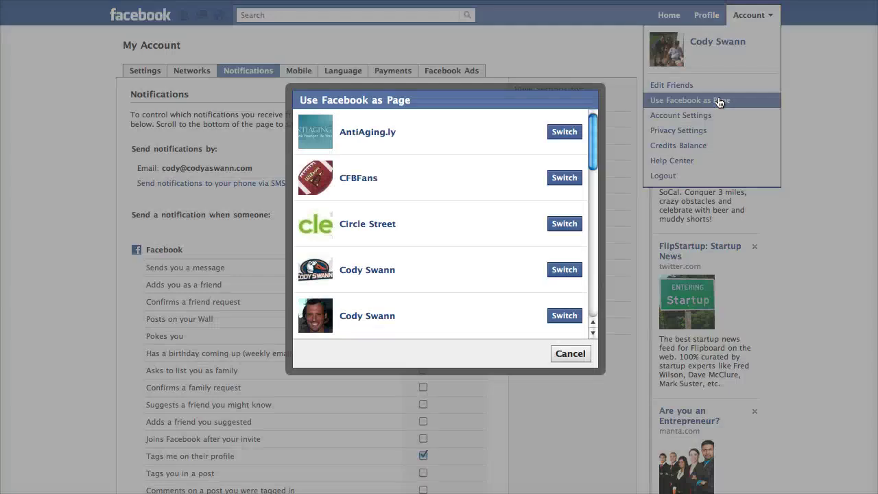
pyautogui.scroll(-3, 445, 173)
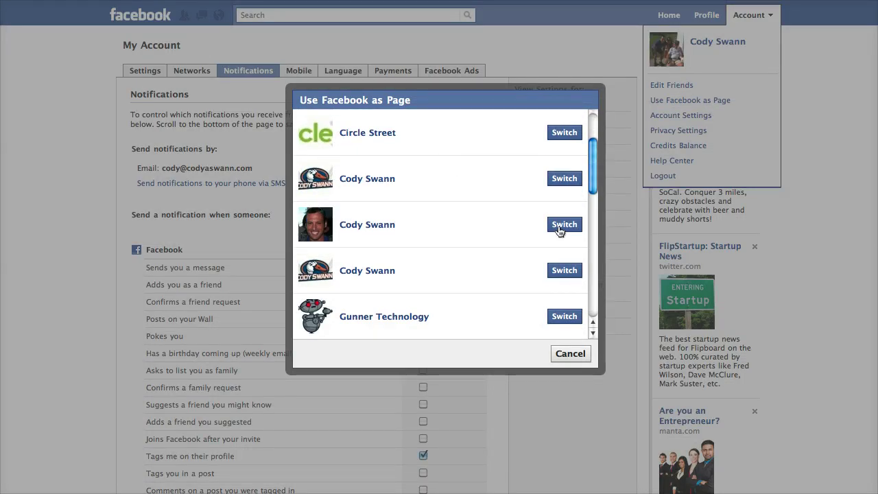
pyautogui.click(559, 229)
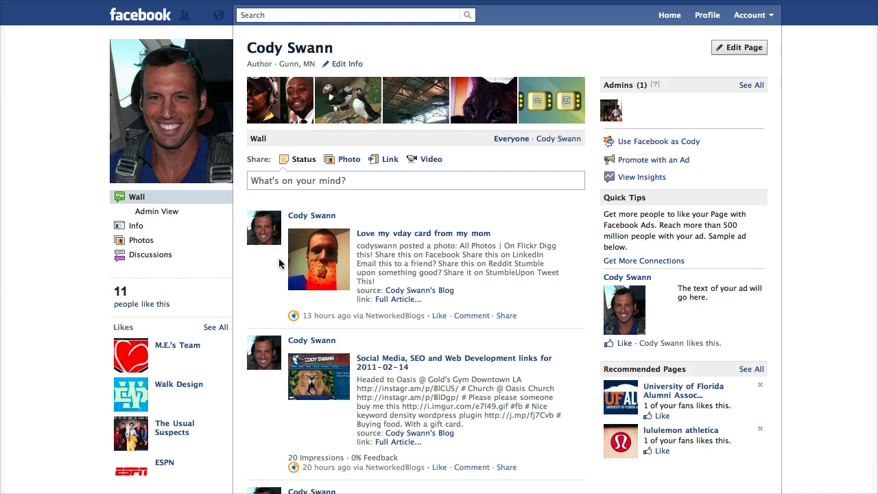
pyautogui.click(344, 109)
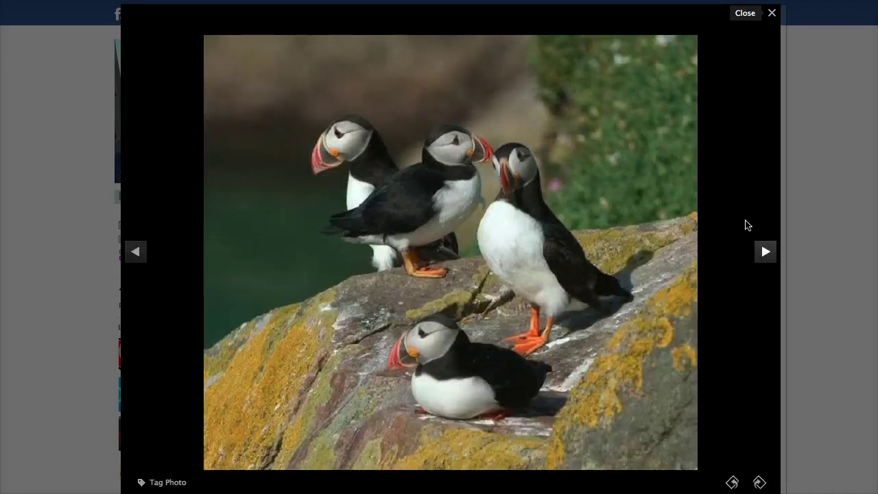
pyautogui.click(763, 254)
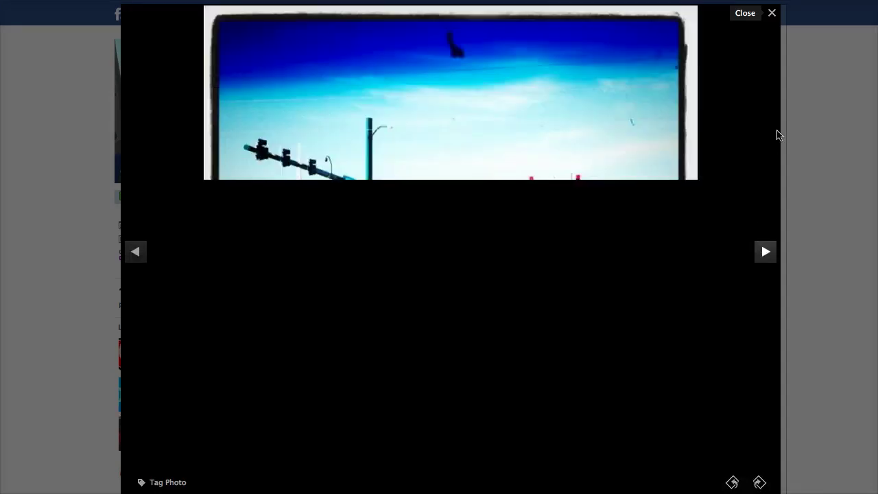
pyautogui.click(772, 13)
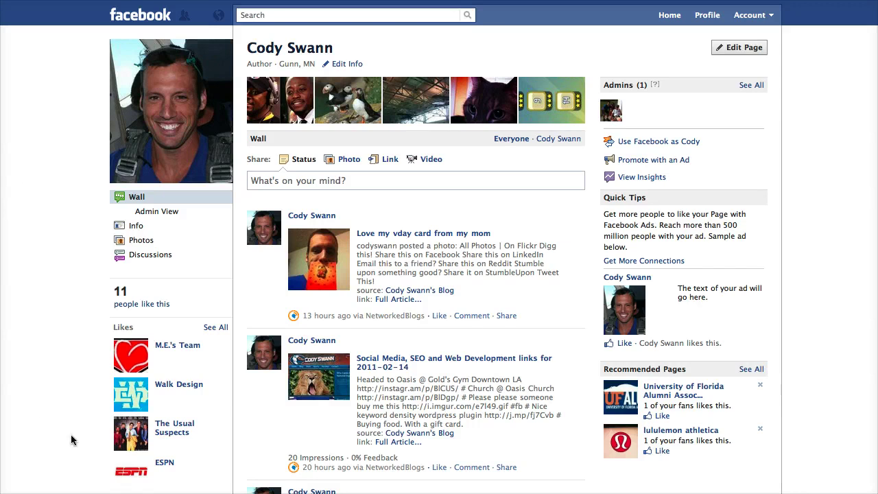
pyautogui.scroll(-2, 71, 438)
pyautogui.scroll(-3, 71, 440)
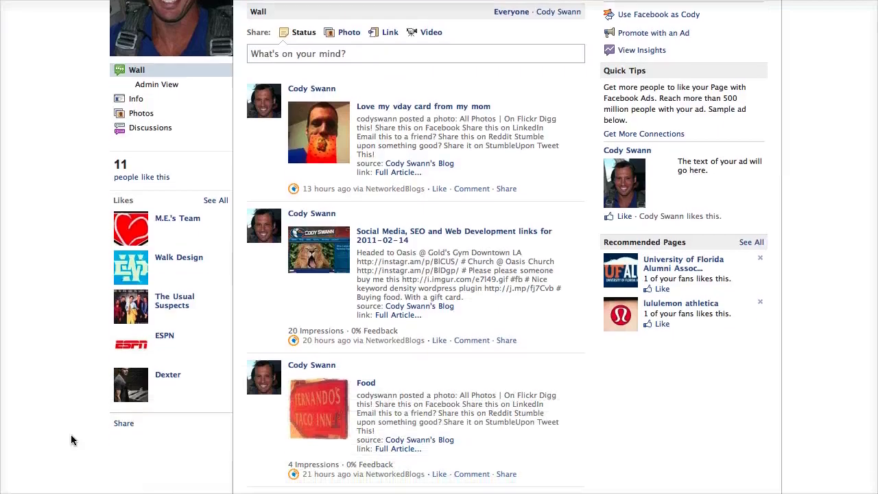
pyautogui.scroll(4, 72, 440)
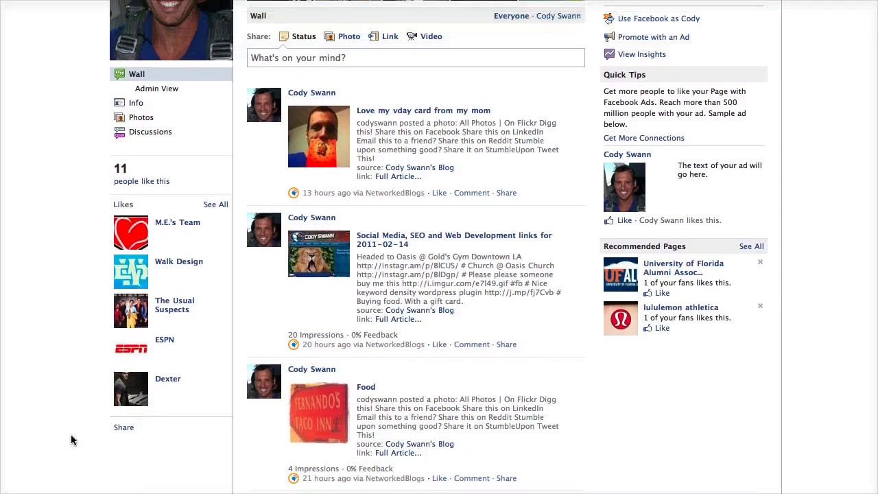
pyautogui.scroll(1, 71, 440)
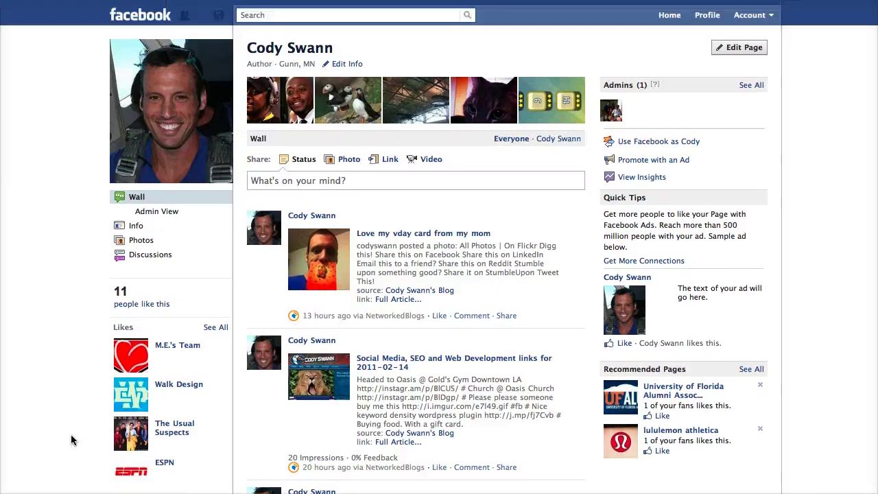